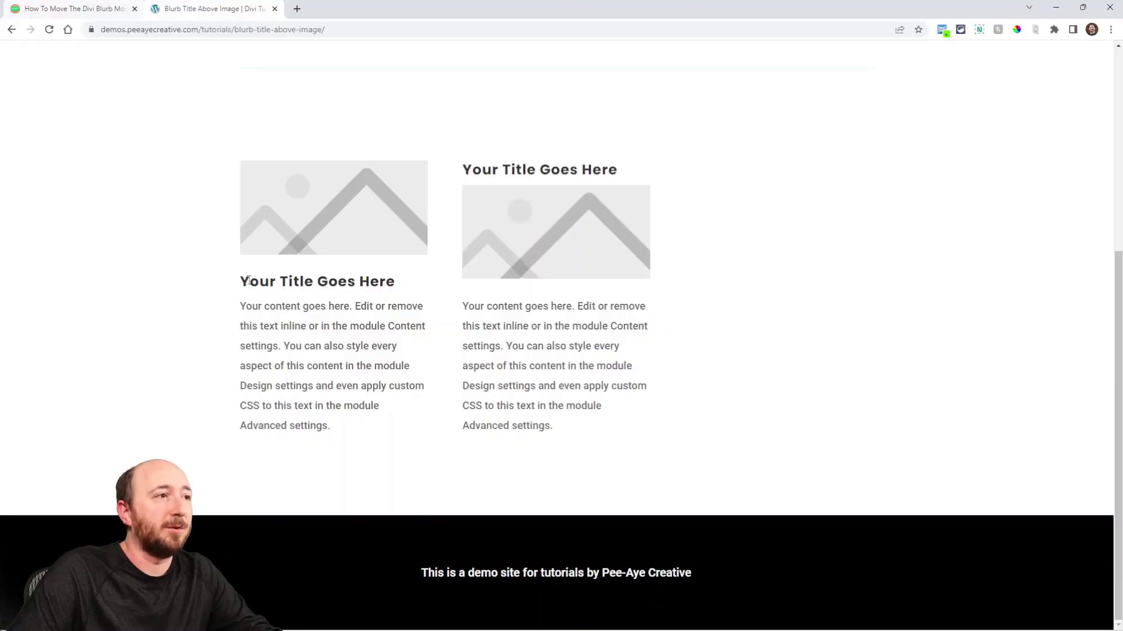
# - Compare the two blurbs' titles, then open Chrome DevTools beside the demo page
pyautogui.moveTo(249, 281); pyautogui.dragTo(391, 284)
pyautogui.click(354, 259)
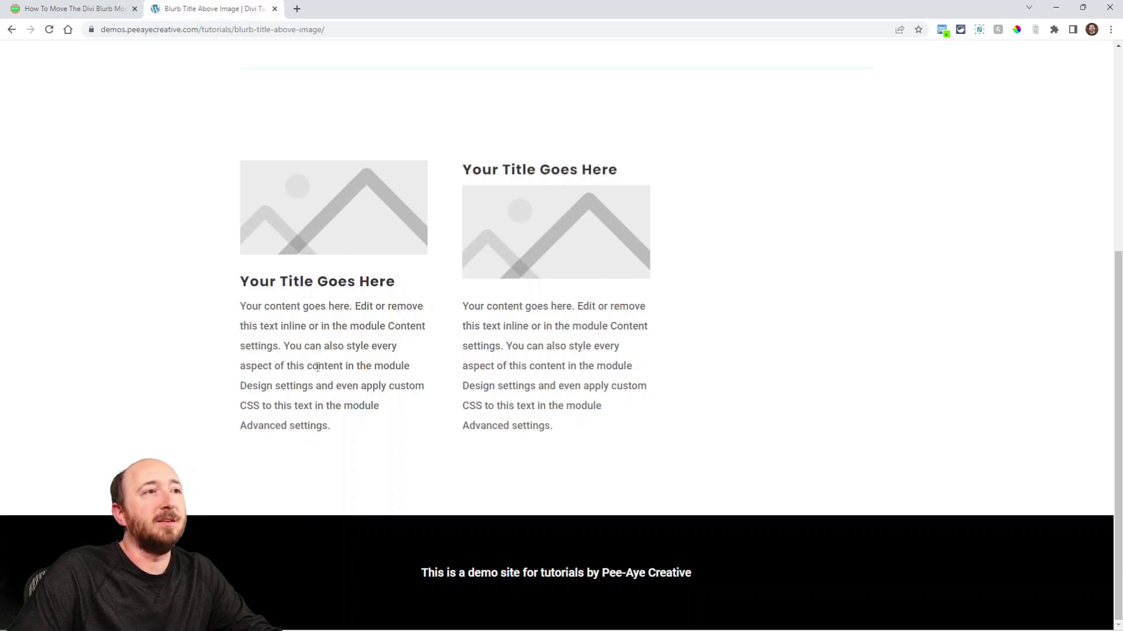
pyautogui.moveTo(462, 169); pyautogui.dragTo(622, 174)
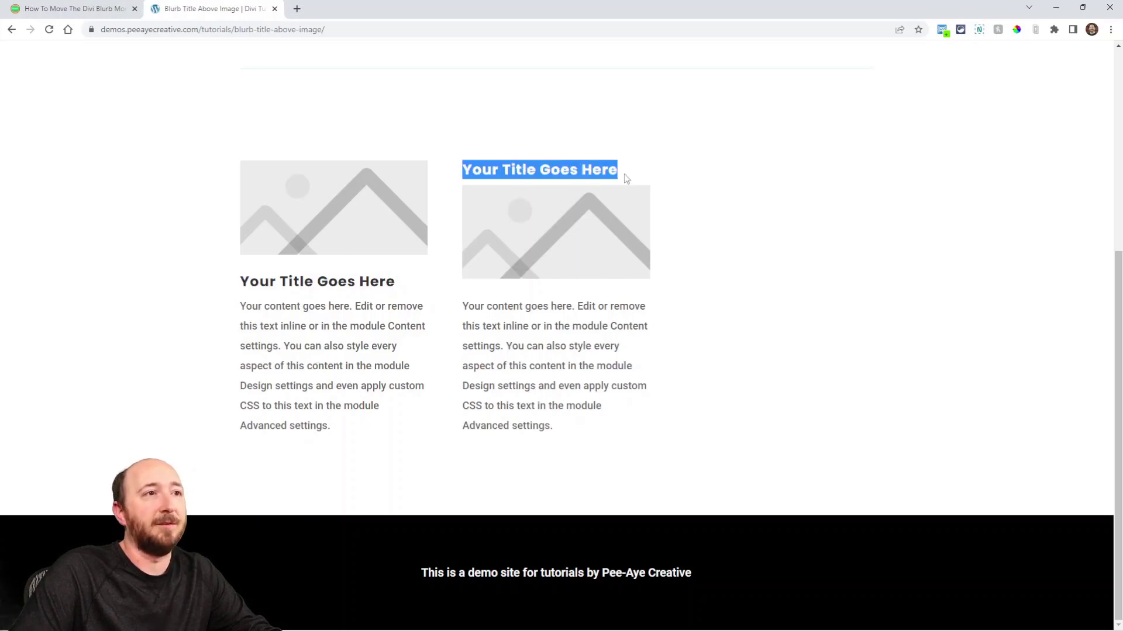
pyautogui.click(587, 176)
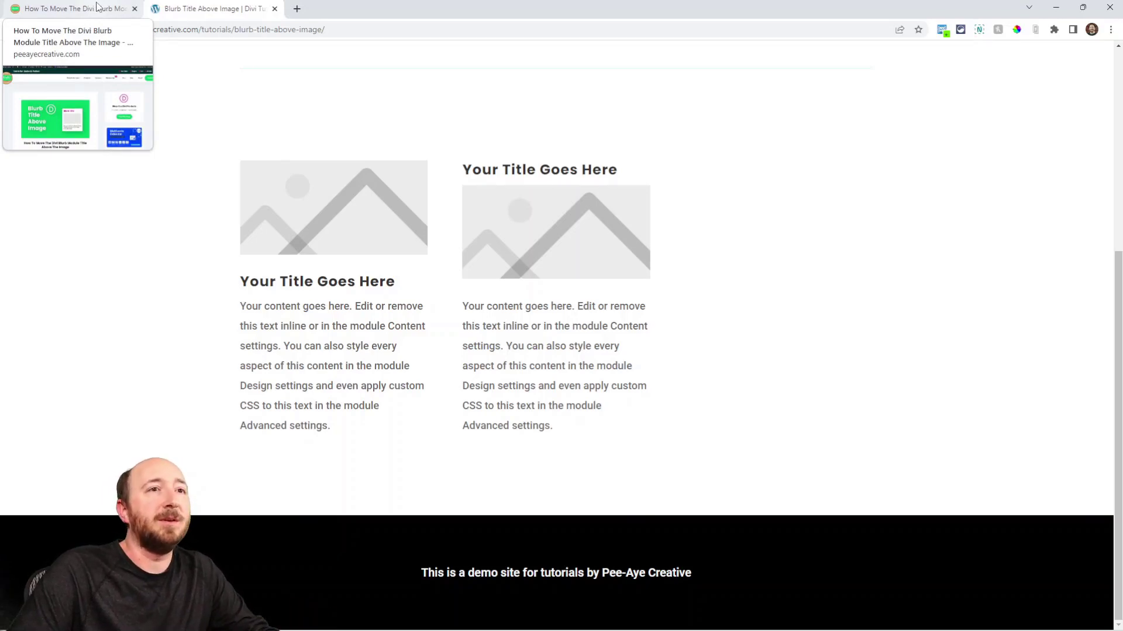
pyautogui.hotkey('ctrl', 'shift', 'i')
# - Inspect the left blurb's h4 title and collapse et_pb_blurb_container to reveal its image-wrapper sibling
pyautogui.moveTo(81, 281); pyautogui.dragTo(185, 439)
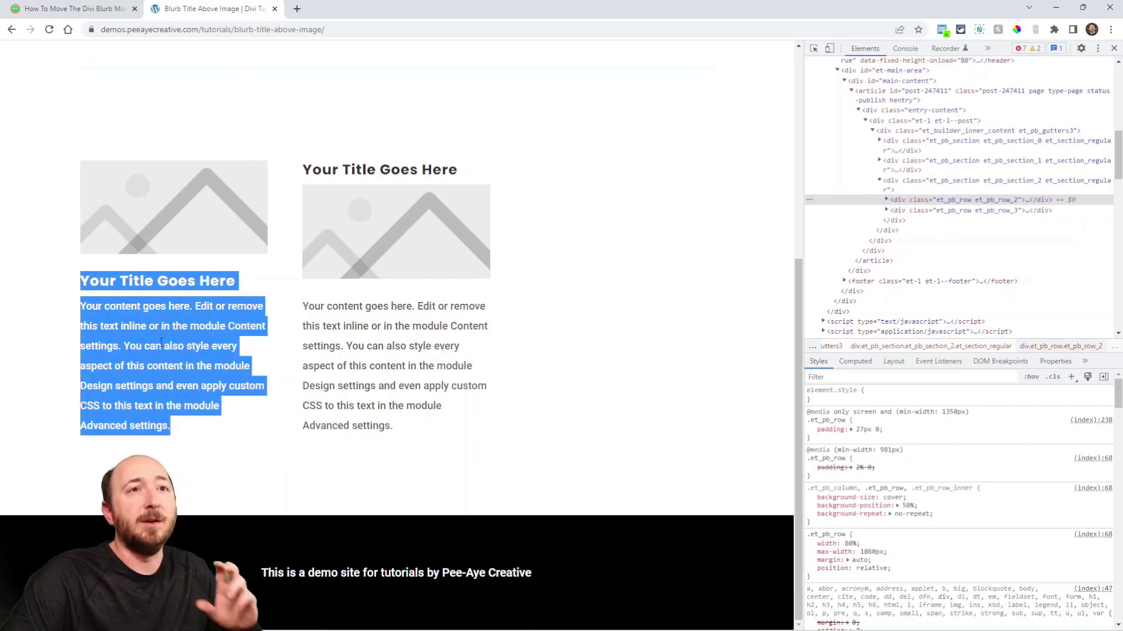
pyautogui.click(241, 248)
pyautogui.doubleClick(154, 208)
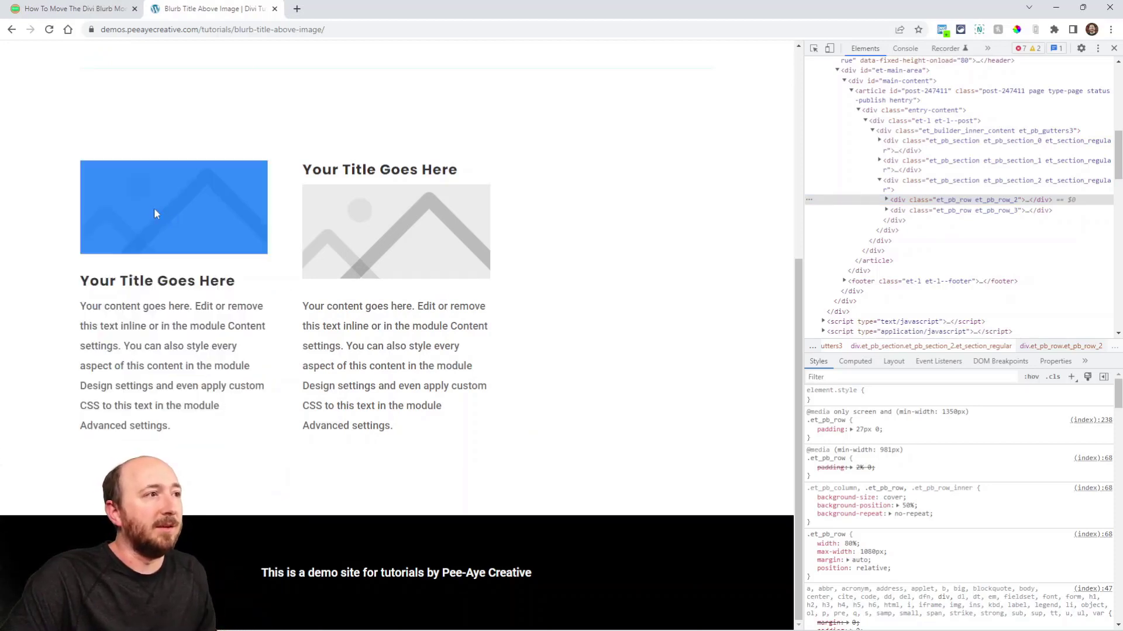
pyautogui.click(179, 286)
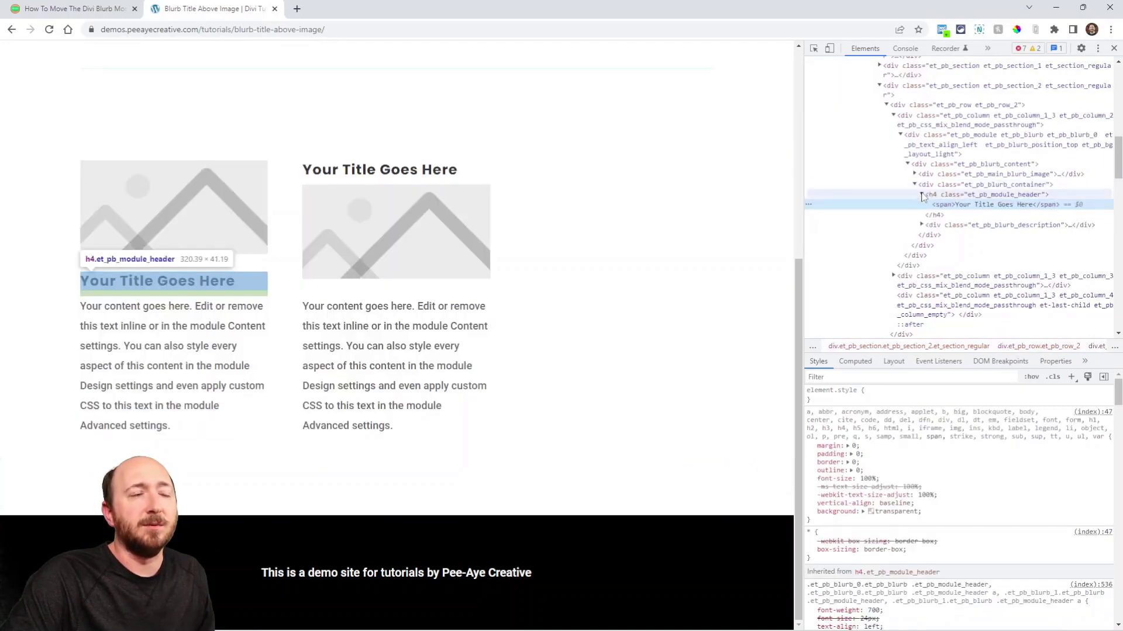
pyautogui.click(959, 194)
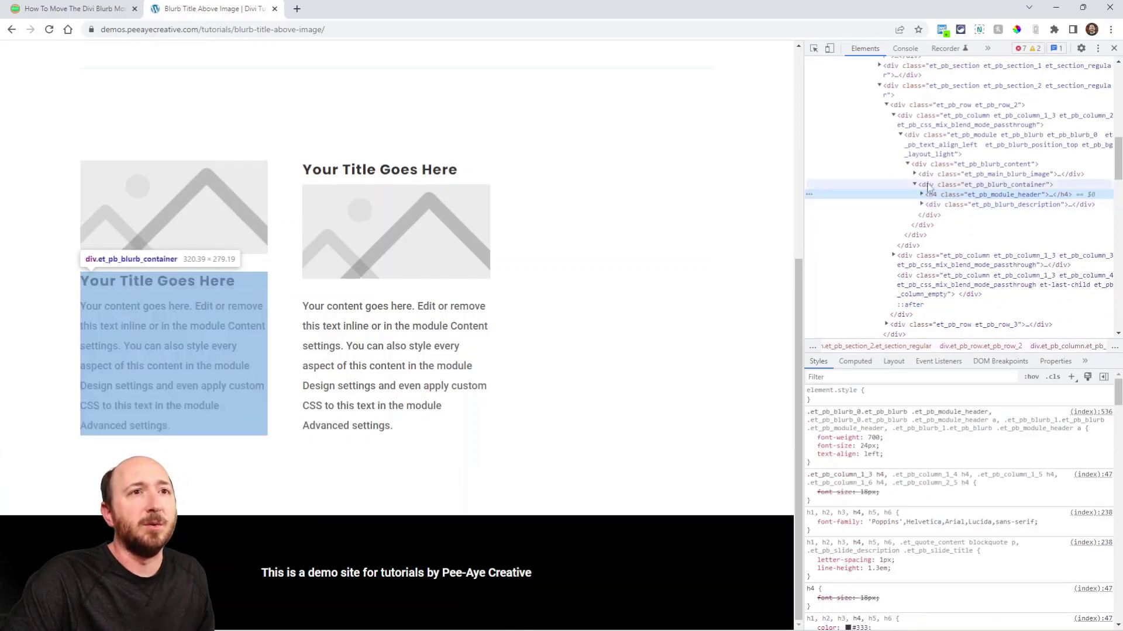
pyautogui.click(916, 185)
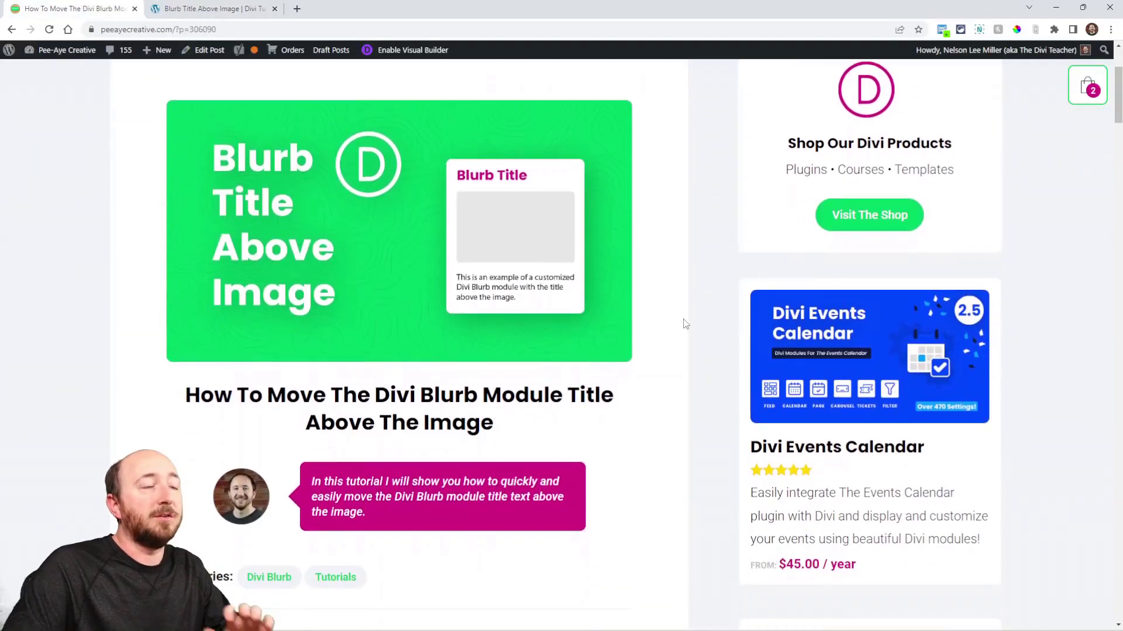
# - Scroll the tutorial to step 1 and select the class name pa-move-blurb-title
pyautogui.scroll(-1, 686, 324)
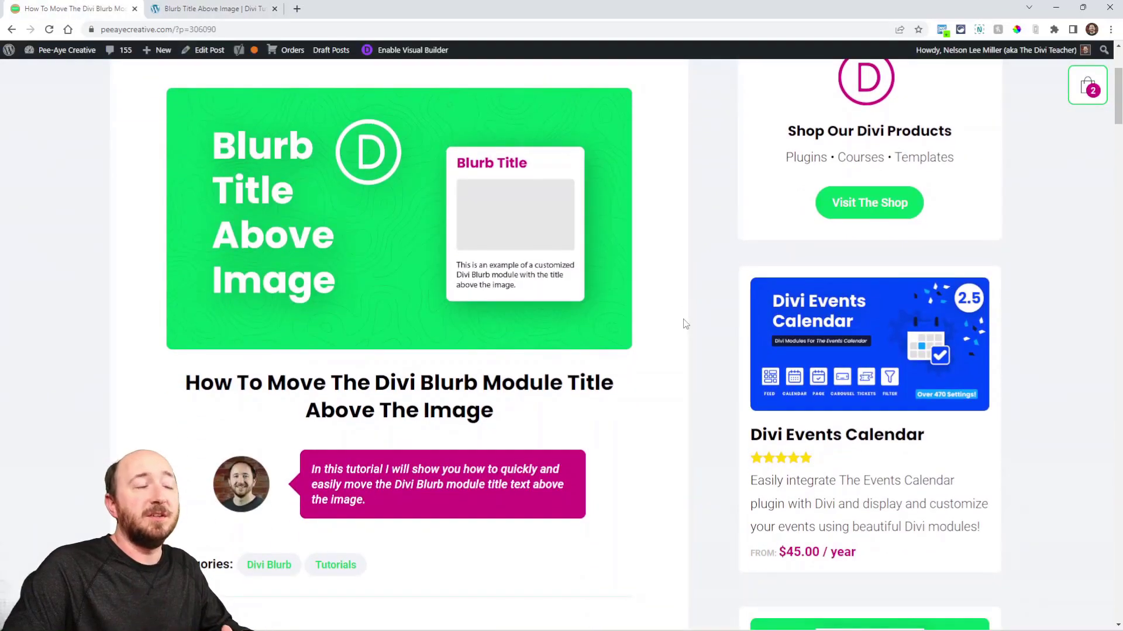
pyautogui.scroll(-5, 686, 324)
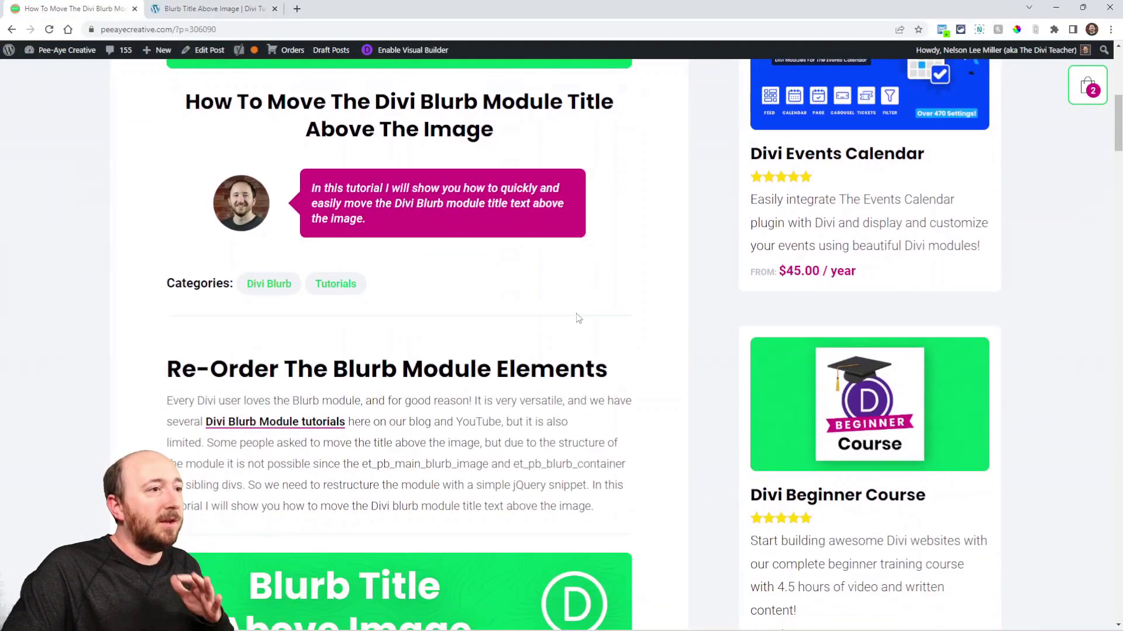
pyautogui.scroll(-11, 578, 317)
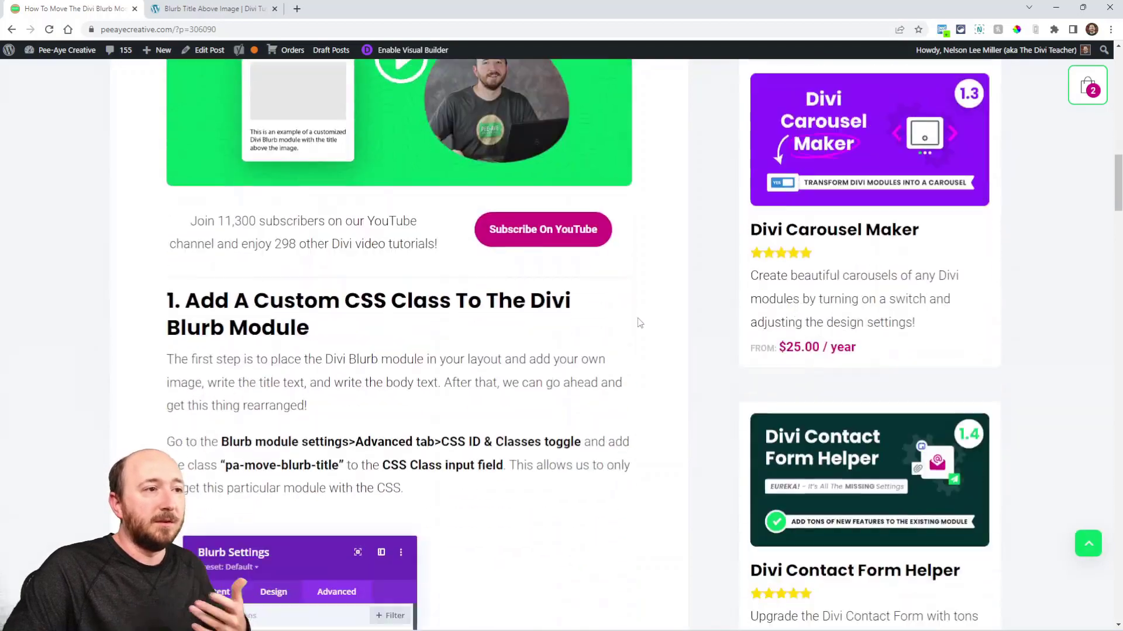
pyautogui.scroll(-5, 618, 339)
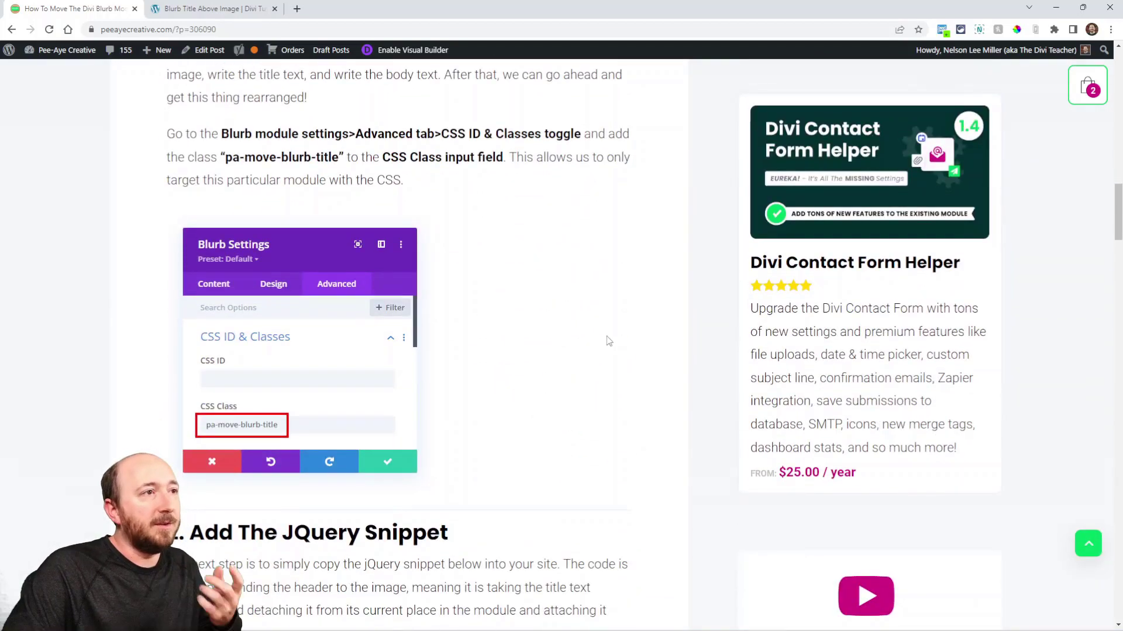
pyautogui.scroll(3, 584, 338)
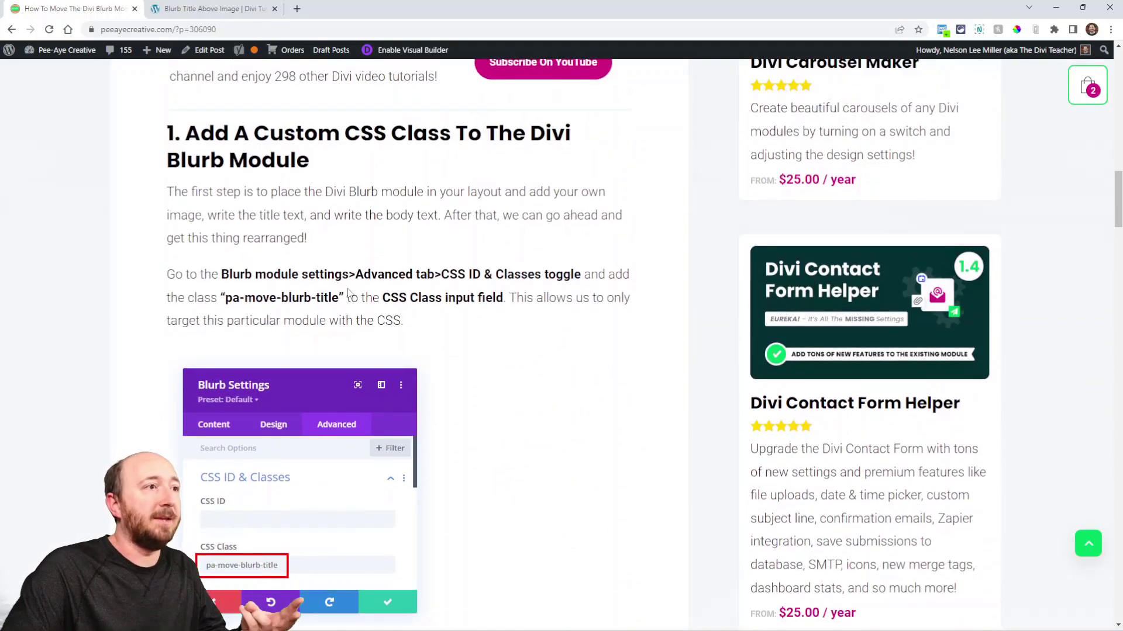
pyautogui.moveTo(340, 301); pyautogui.dragTo(227, 307)
pyautogui.hotkey('ctrl', 'c')
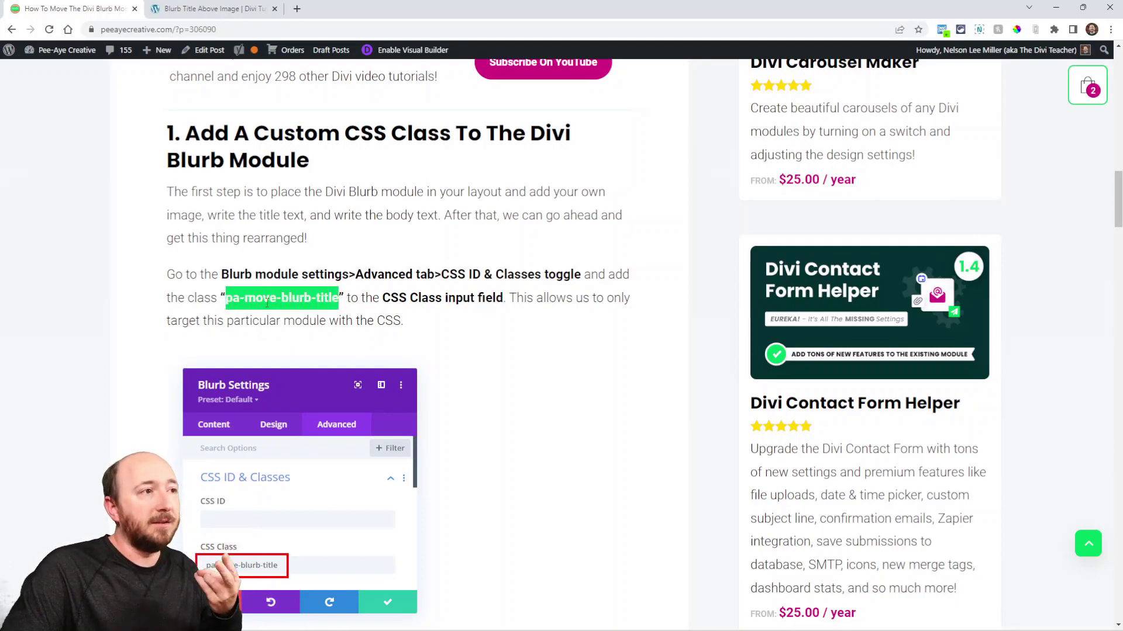
# - Return to the demo page open in the Divi Visual Builder
pyautogui.scroll(-8, 324, 317)
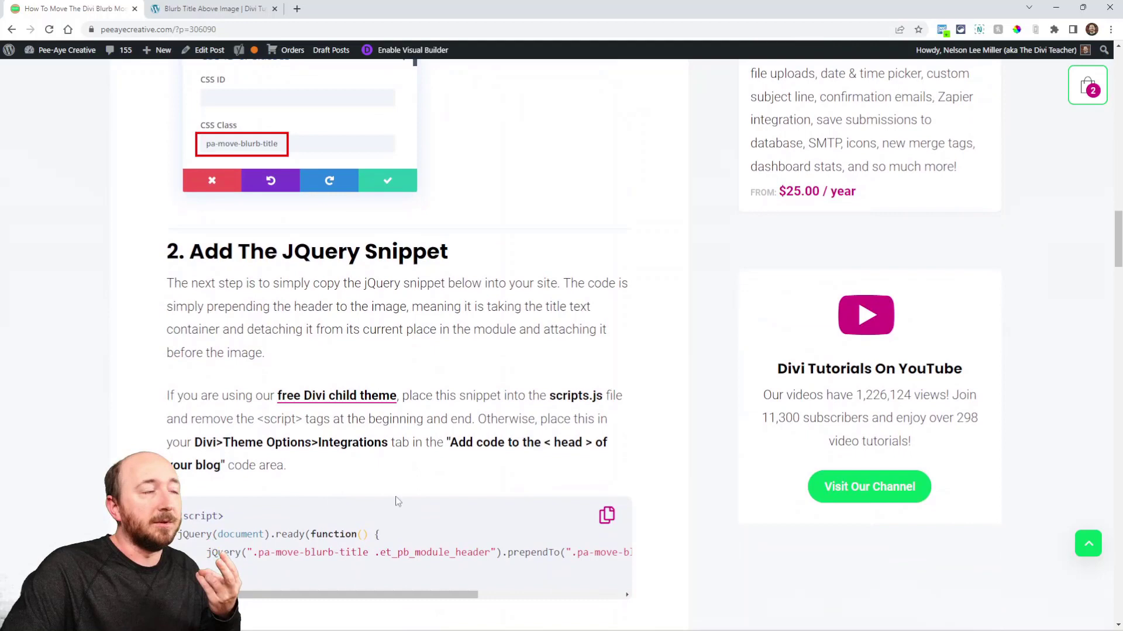
pyautogui.scroll(6, 377, 398)
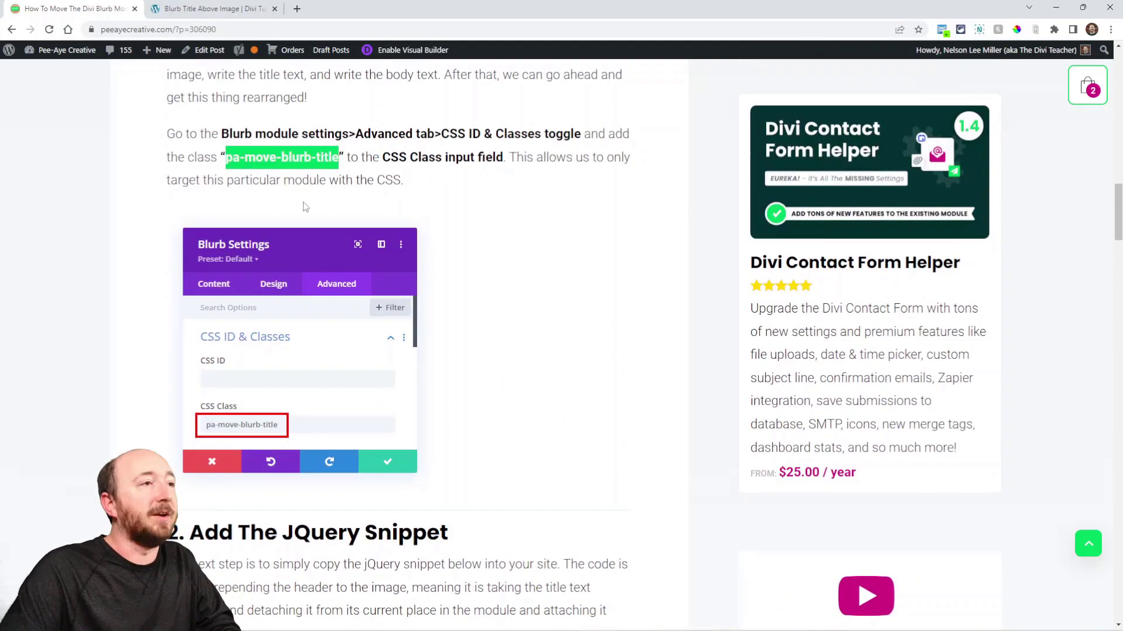
pyautogui.scroll(2, 303, 206)
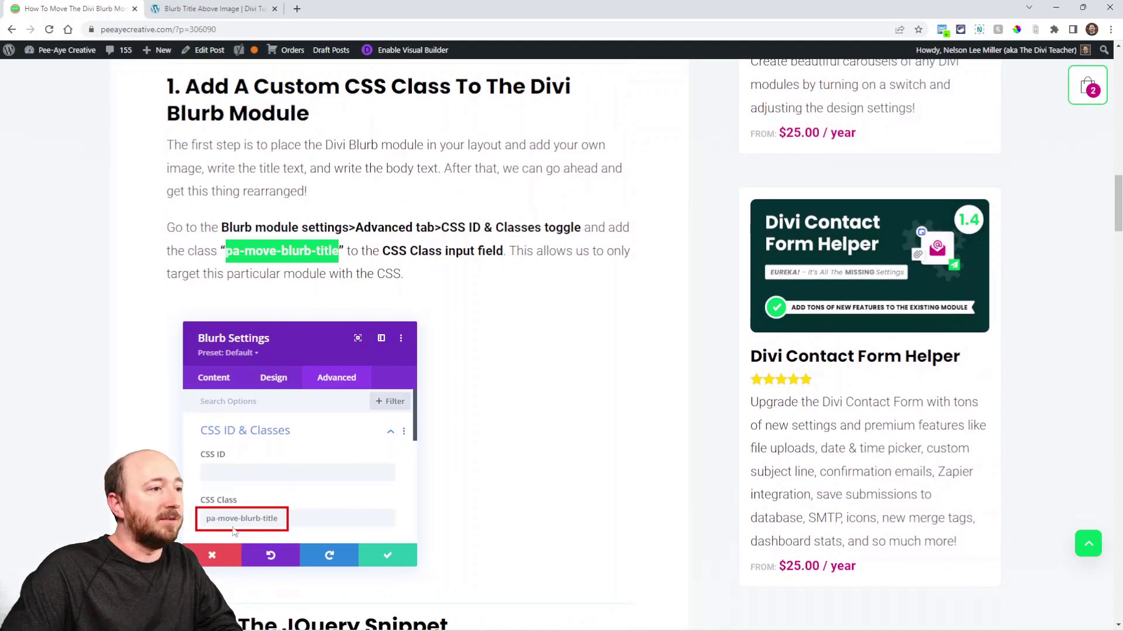
pyautogui.click(225, 12)
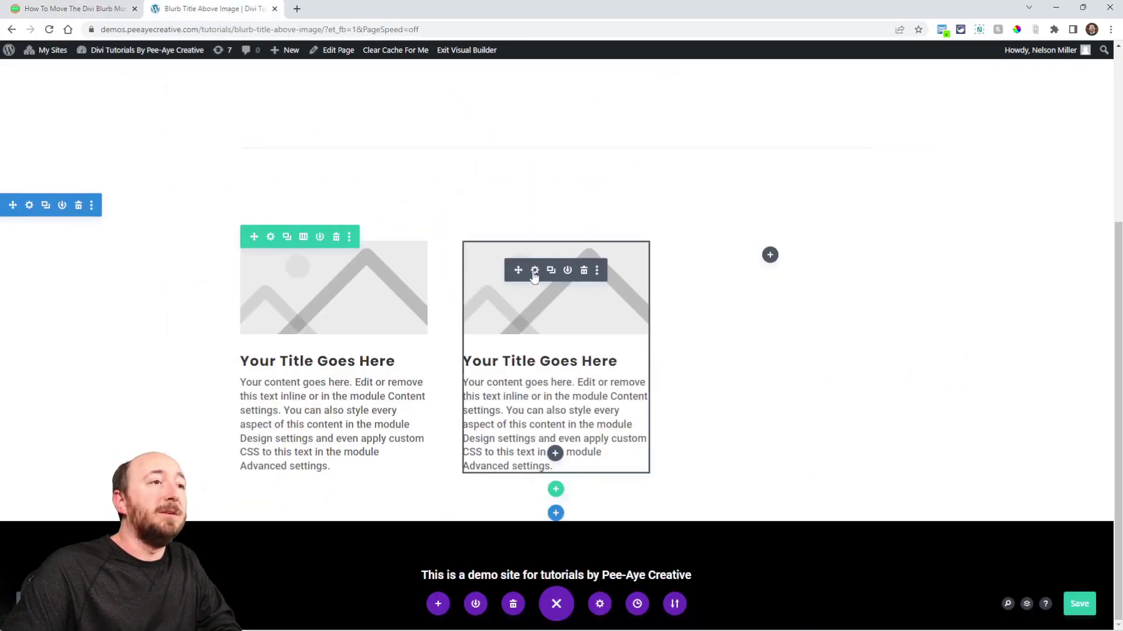
# - Give the right blurb the CSS class pa-move-blurb-title under Advanced, save, and close its settings
pyautogui.click(535, 271)
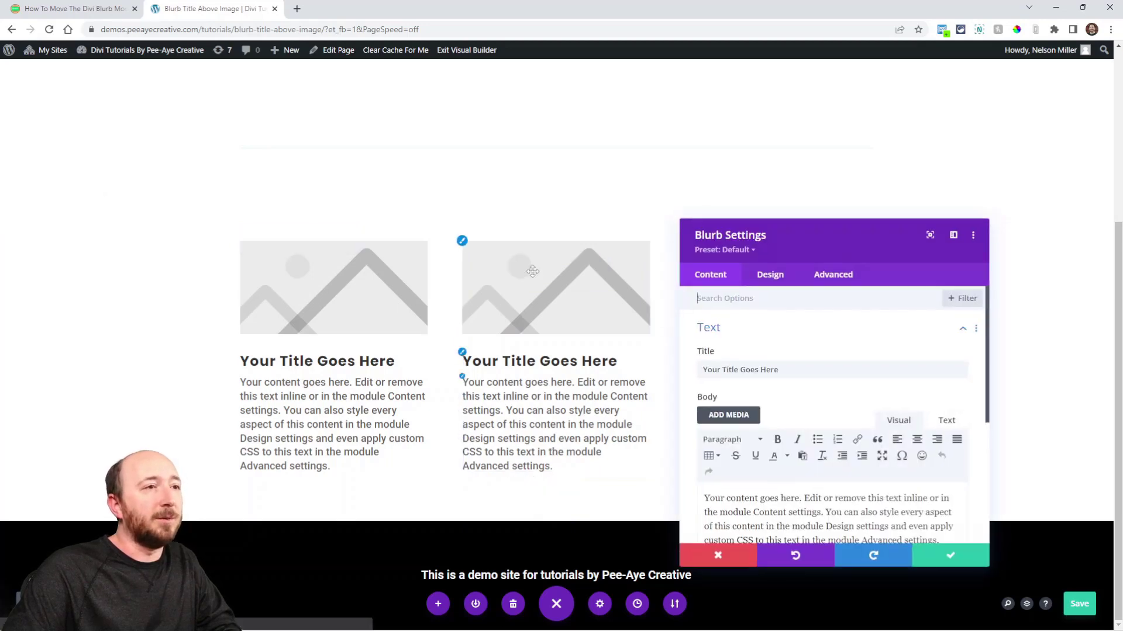
pyautogui.moveTo(825, 255); pyautogui.dragTo(833, 190)
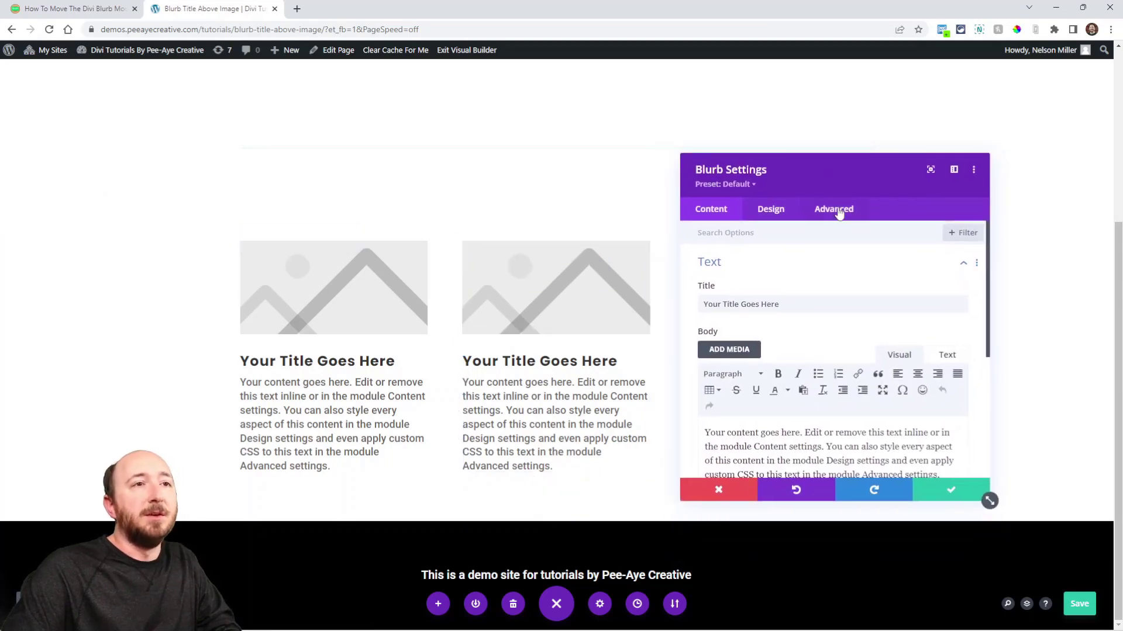
pyautogui.click(834, 214)
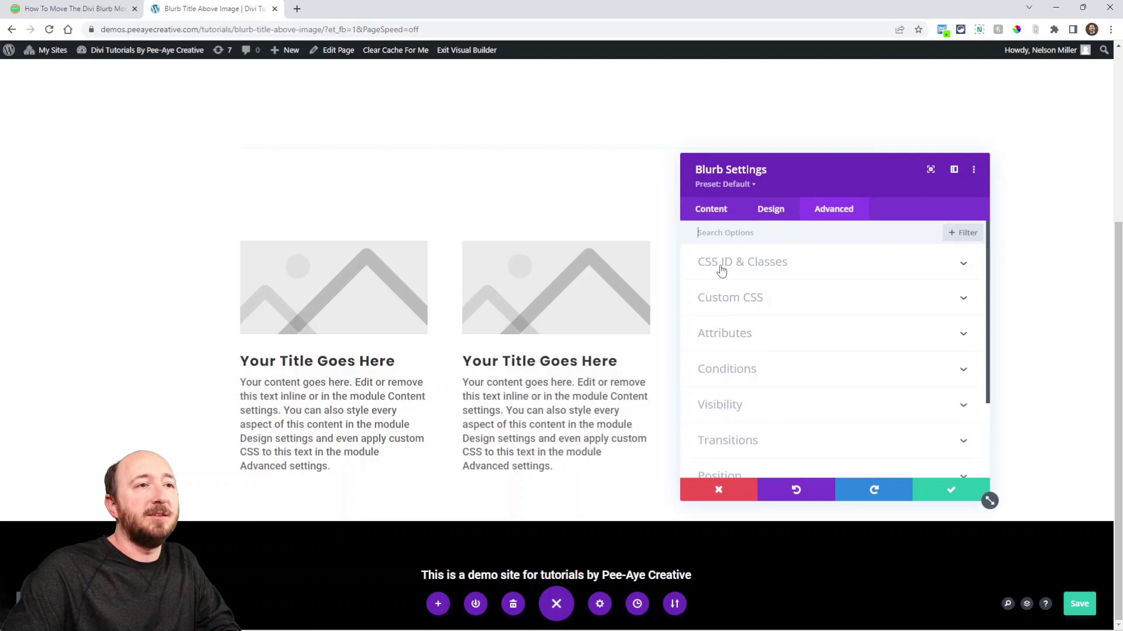
pyautogui.click(789, 269)
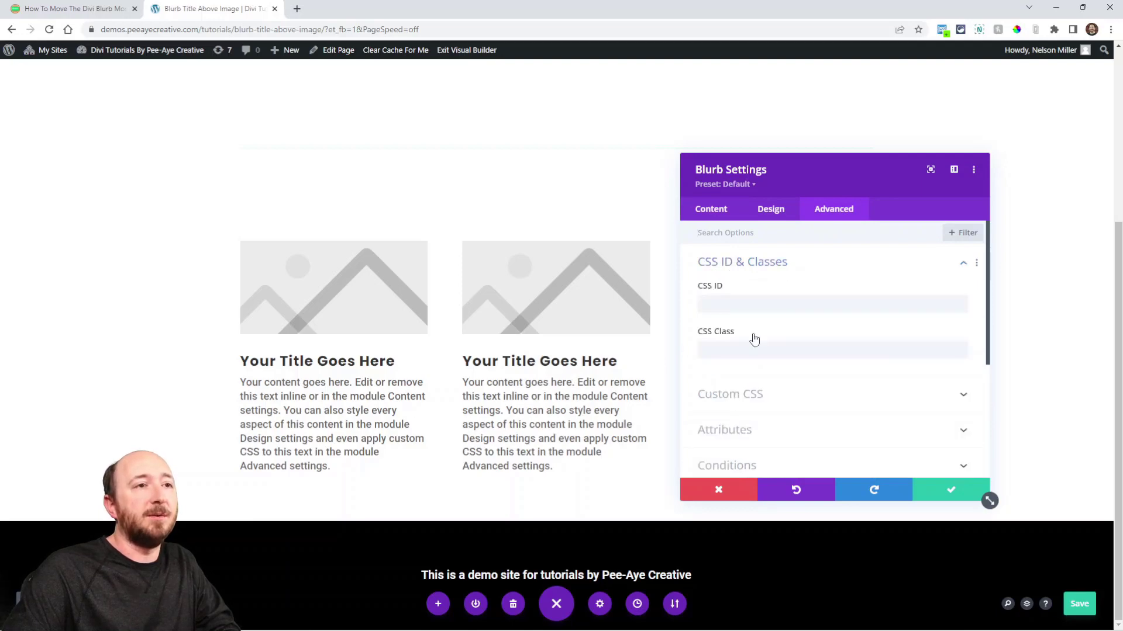
pyautogui.click(716, 351)
pyautogui.hotkey('ctrl', 'v')
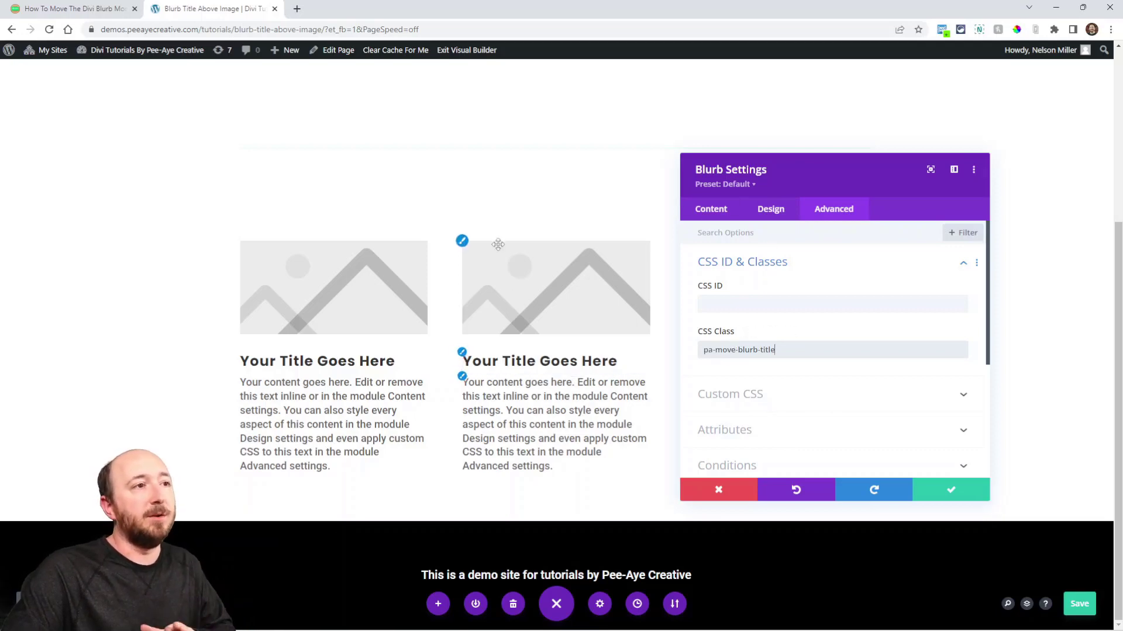
pyautogui.hotkey('ctrl', 's')
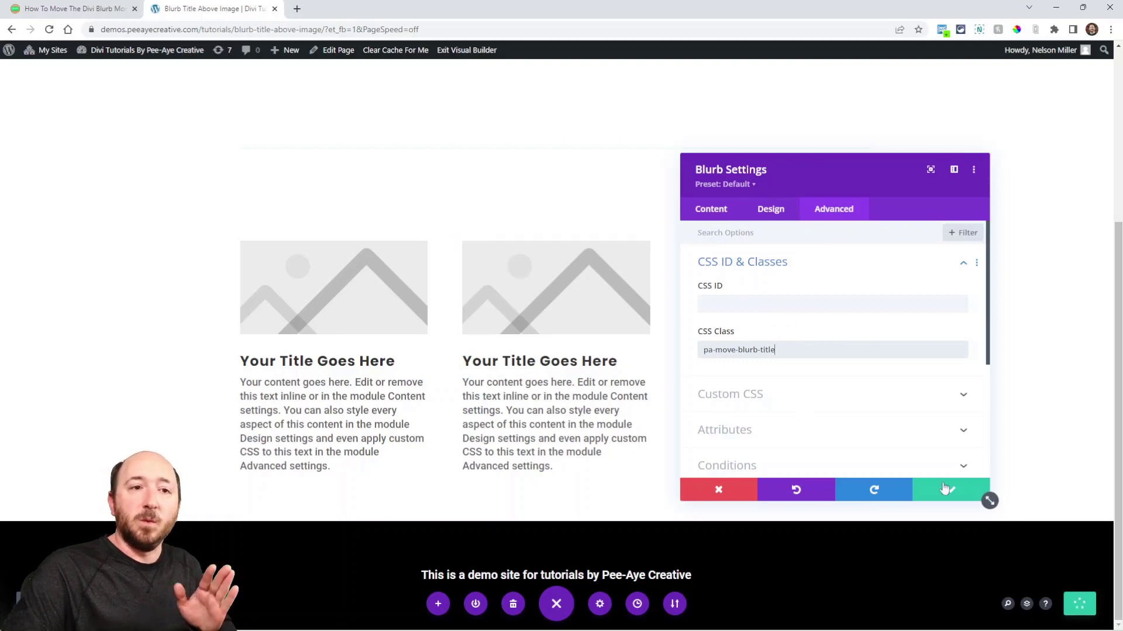
pyautogui.click(944, 488)
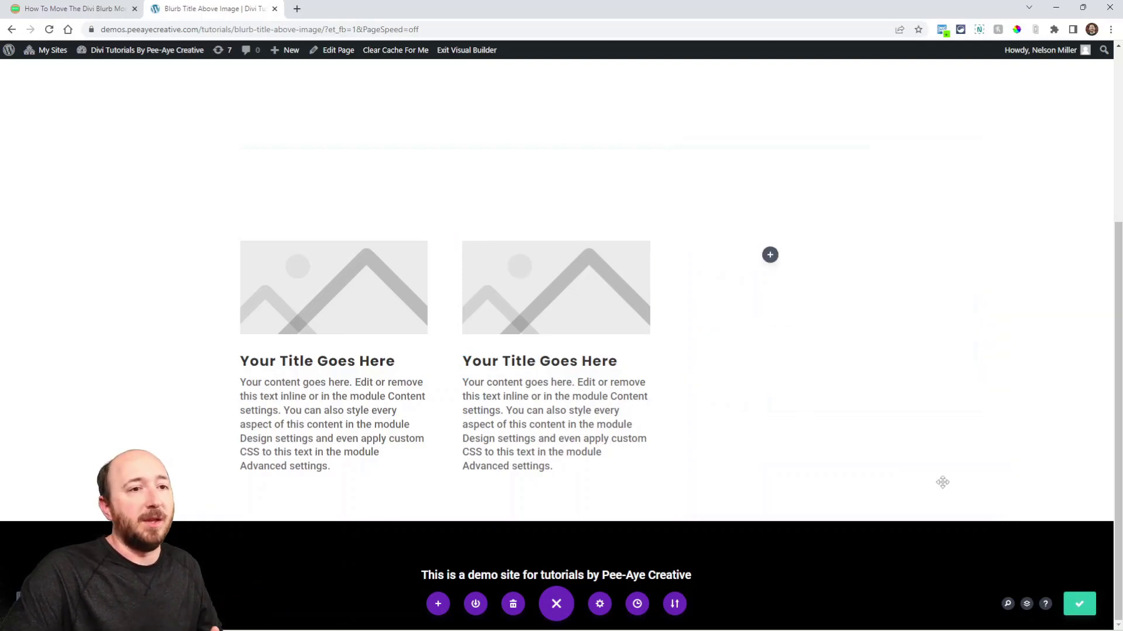
# - Copy the '2. Add The JQuery Snippet' code from the tutorial and go back to the builder
pyautogui.click(61, 13)
pyautogui.scroll(-6, 503, 342)
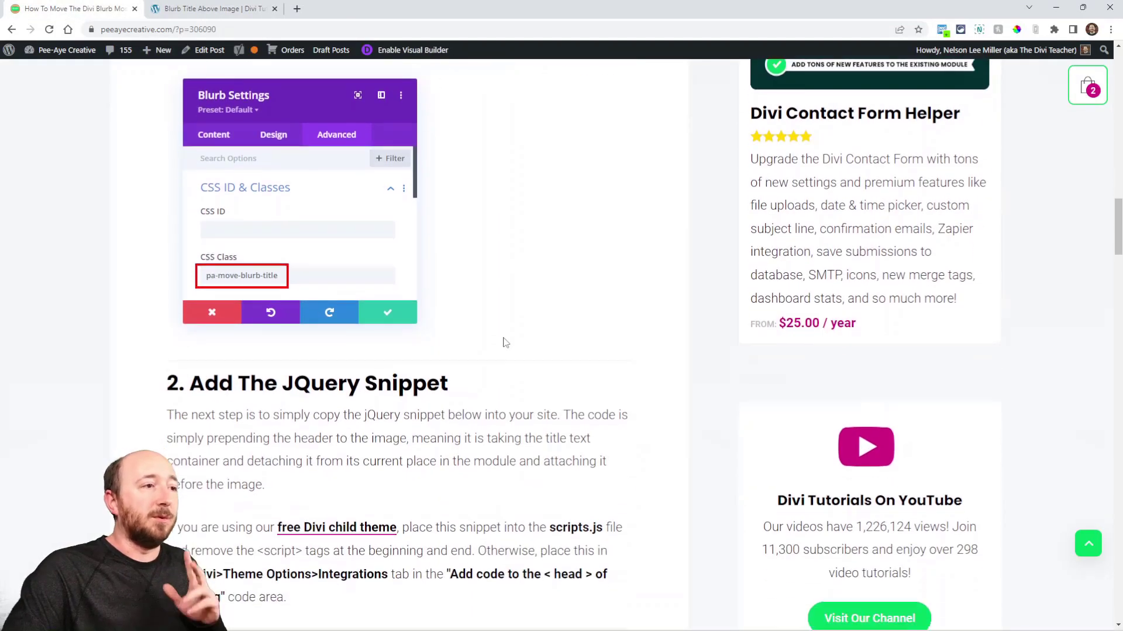
pyautogui.scroll(-3, 556, 346)
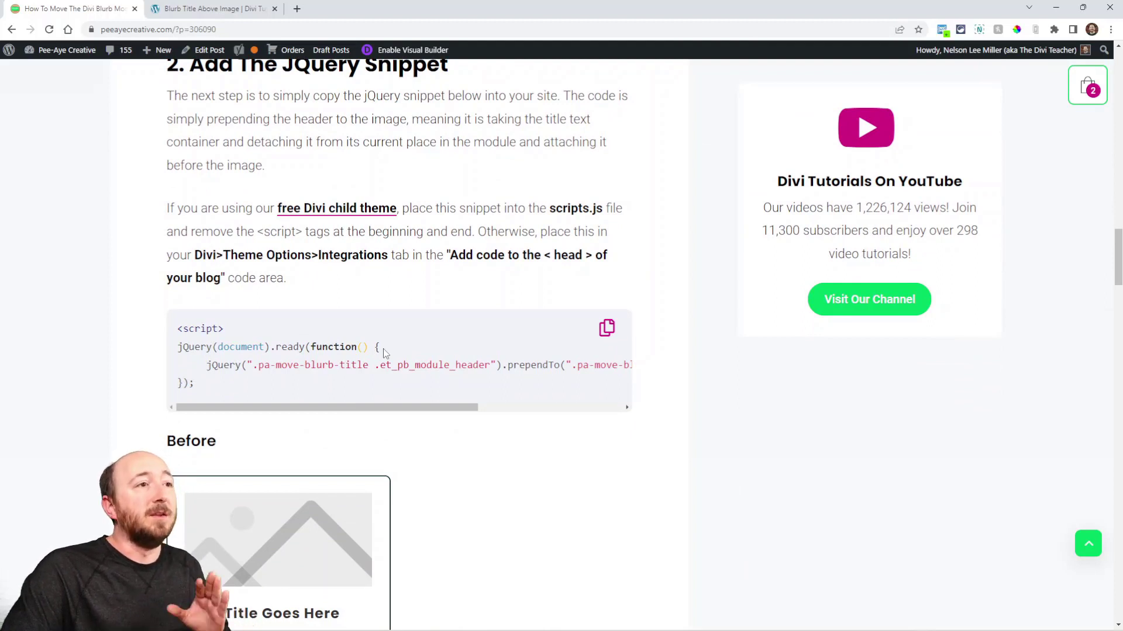
pyautogui.scroll(1, 384, 348)
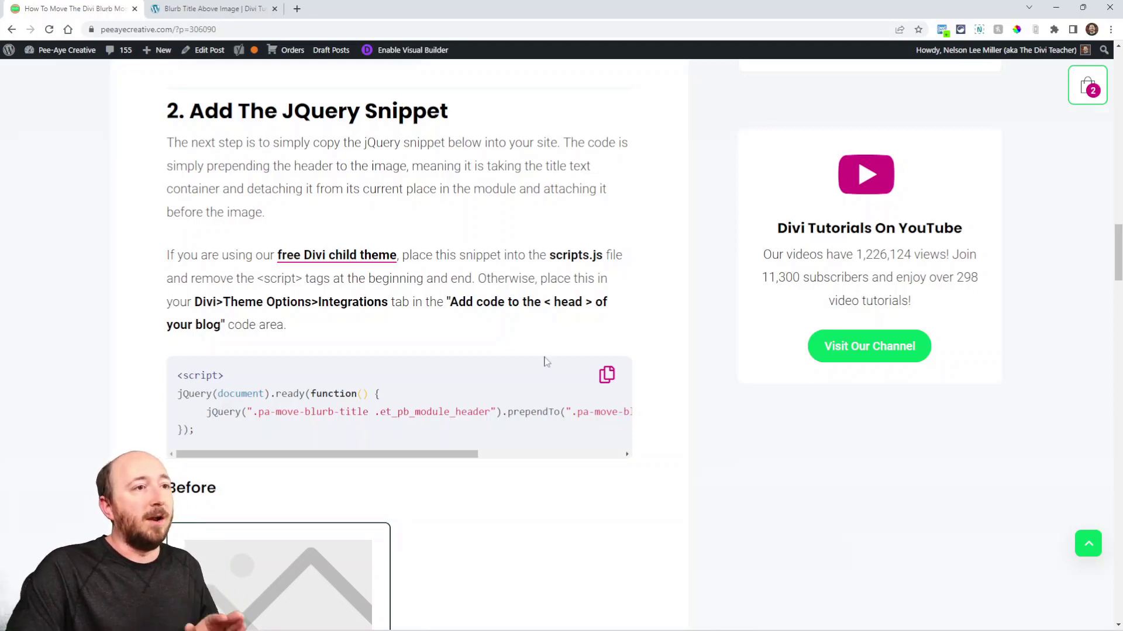
pyautogui.click(607, 378)
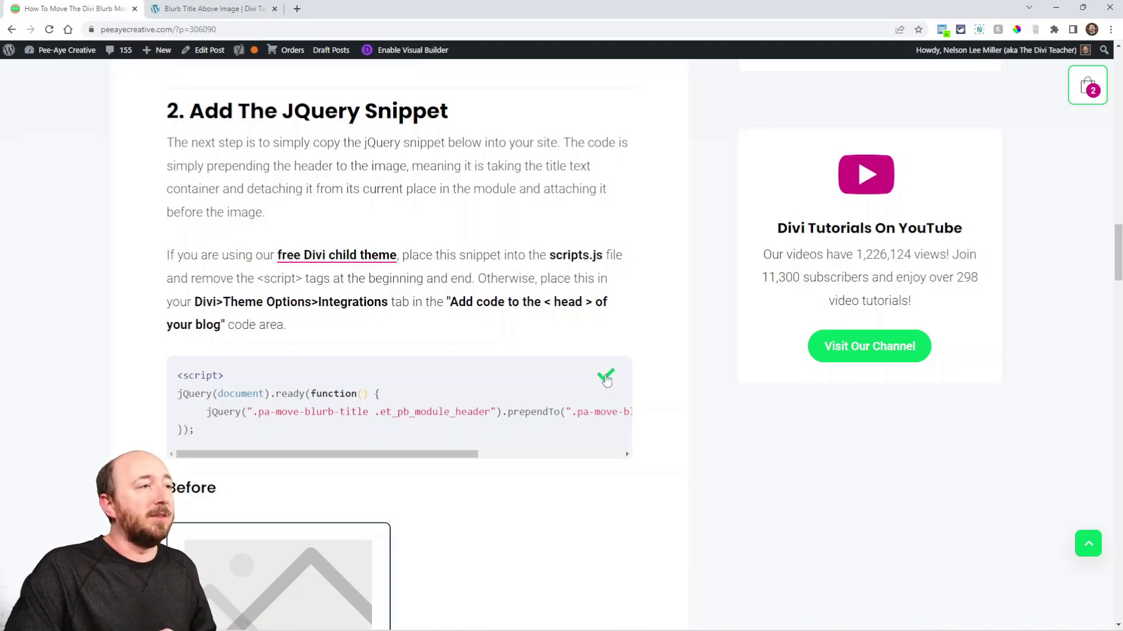
pyautogui.click(212, 8)
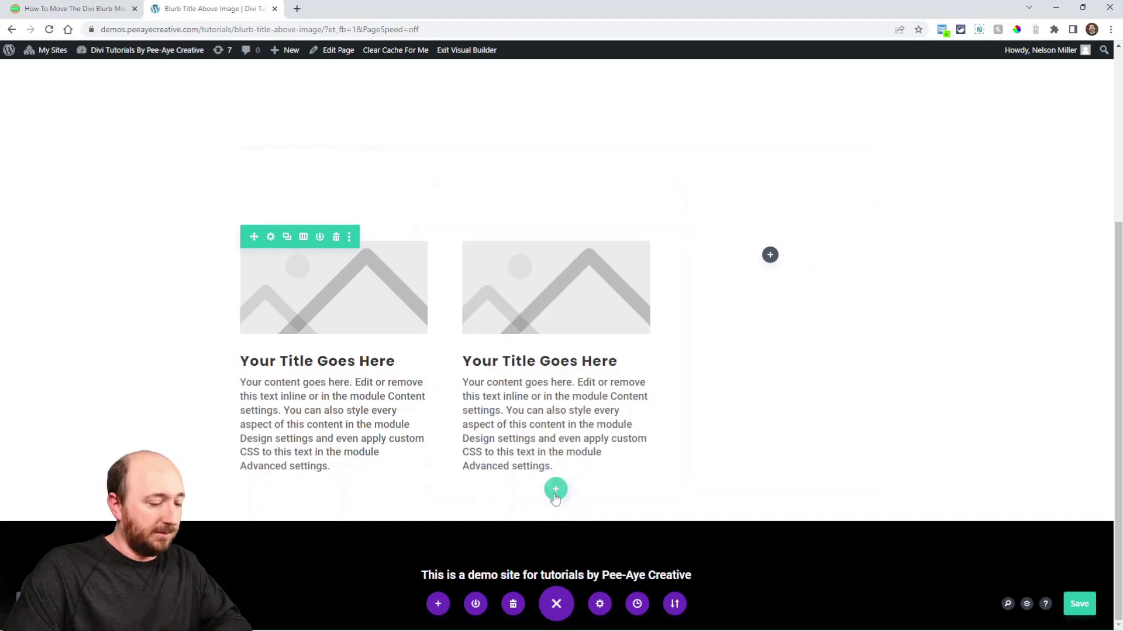
# - Search the module inserter for 'blurb'
pyautogui.click(556, 490)
pyautogui.click(491, 275)
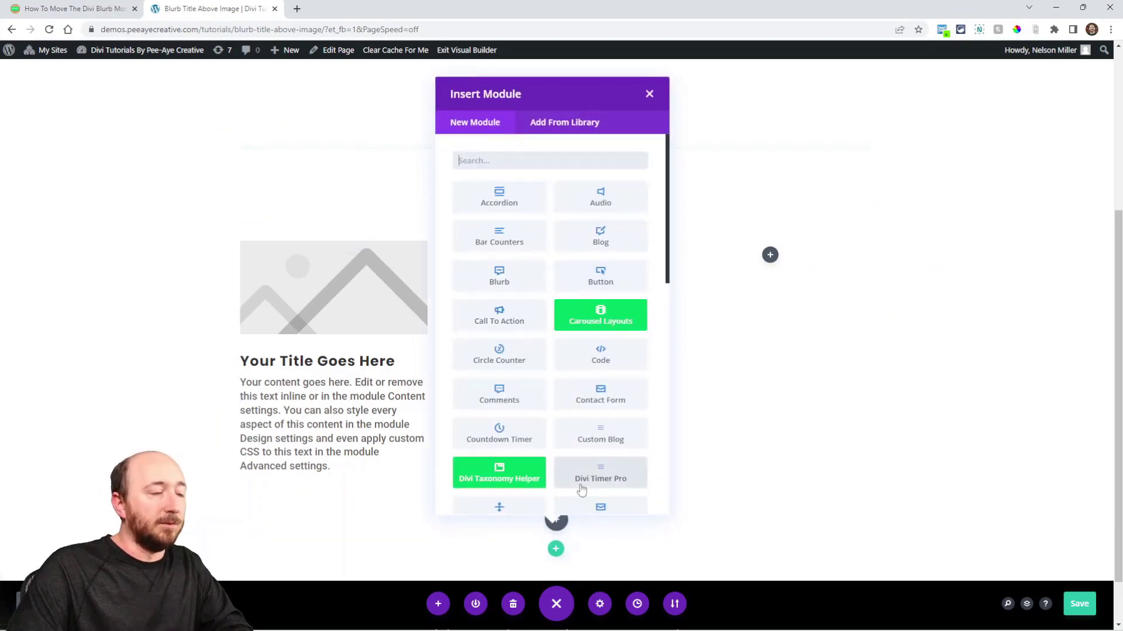
pyautogui.write('blurb')
pyautogui.click(498, 196)
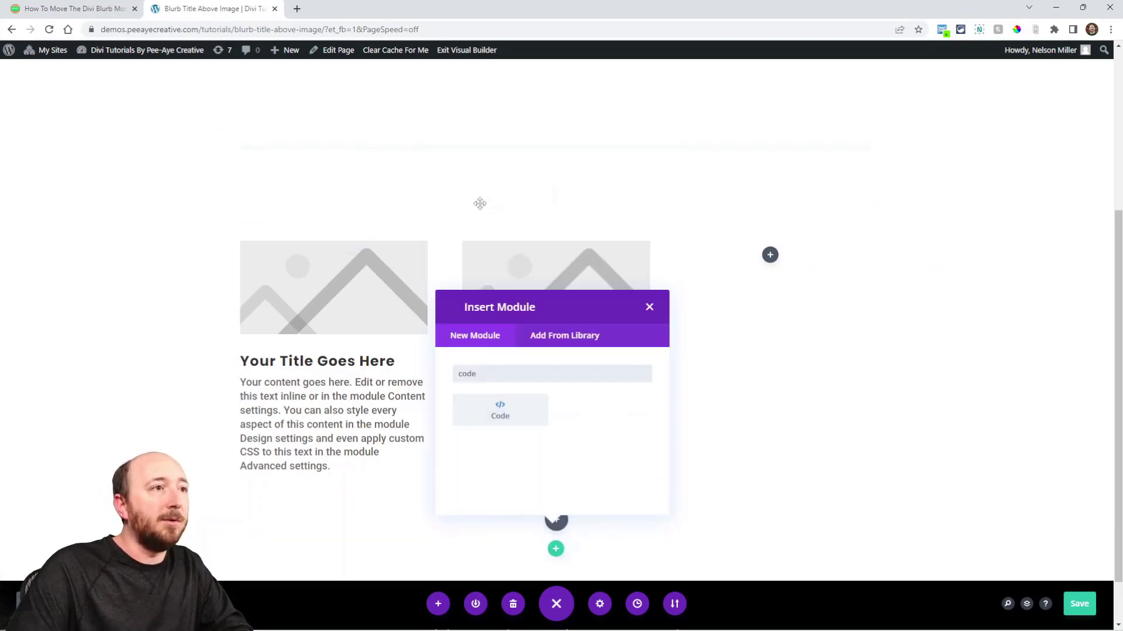
# - Add a Code module containing the pasted jQuery snippet and save the page
pyautogui.click(556, 519)
pyautogui.write('cod')
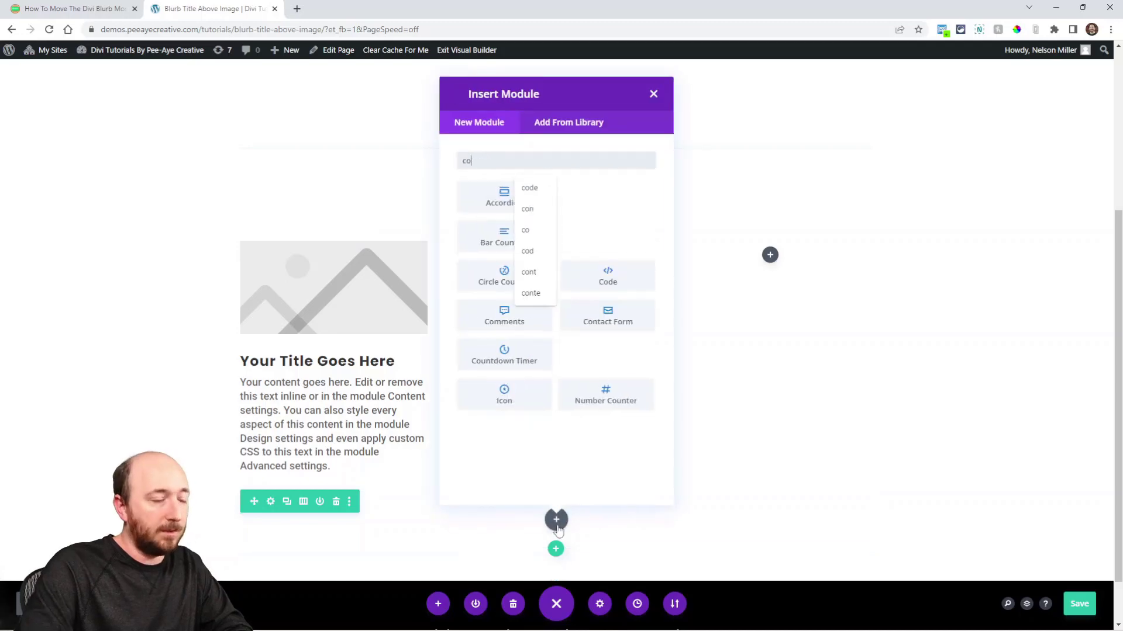
pyautogui.click(494, 202)
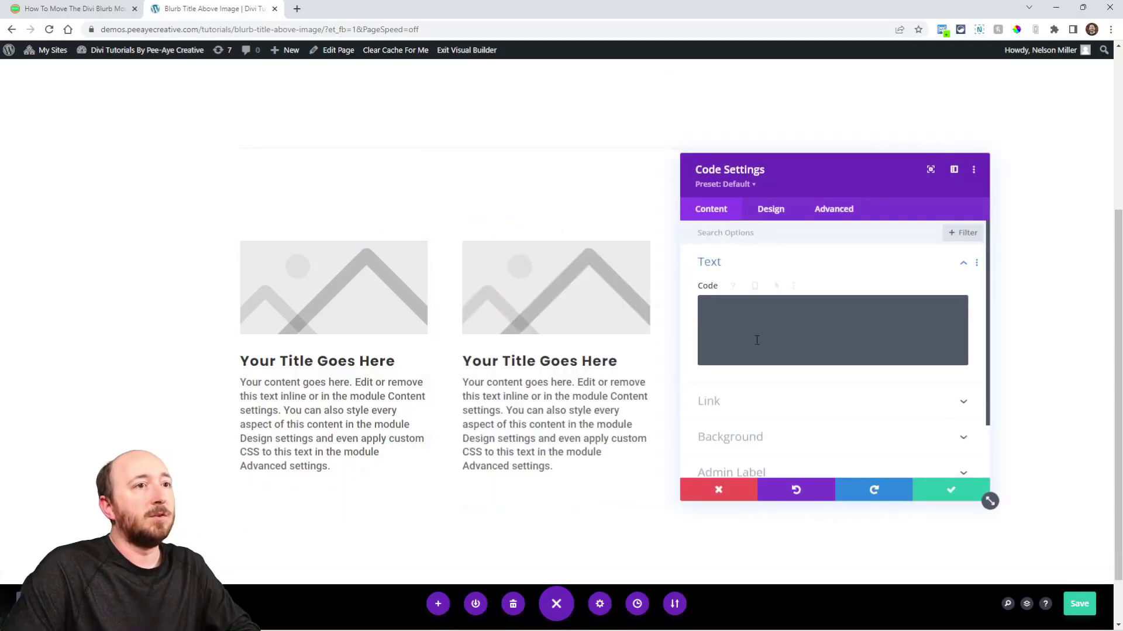
pyautogui.hotkey('ctrl', 'v')
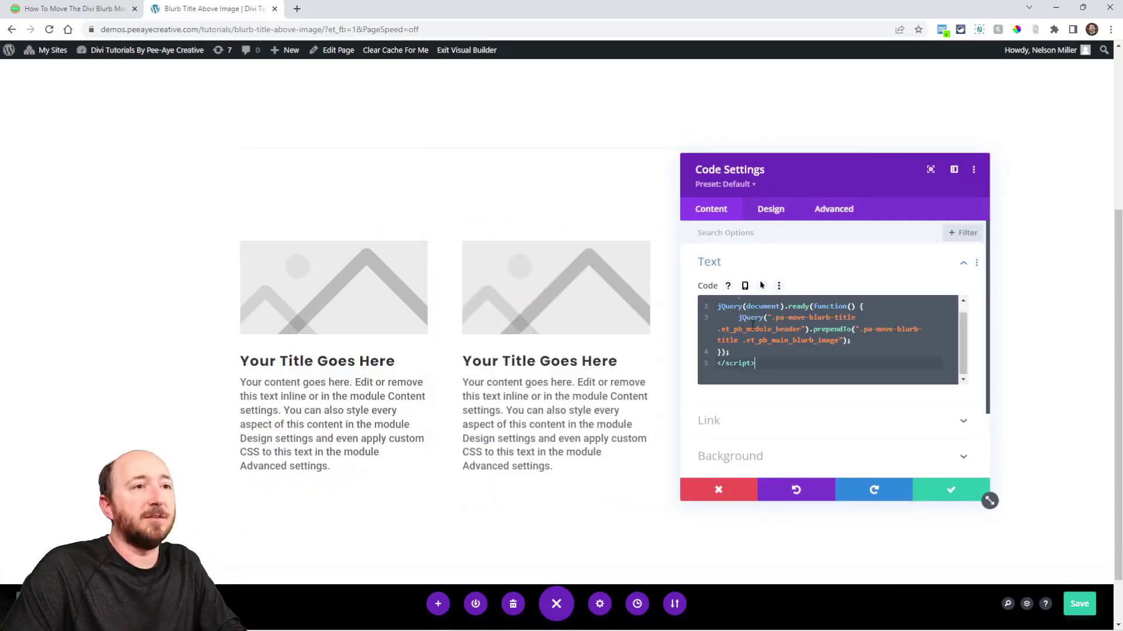
pyautogui.click(940, 490)
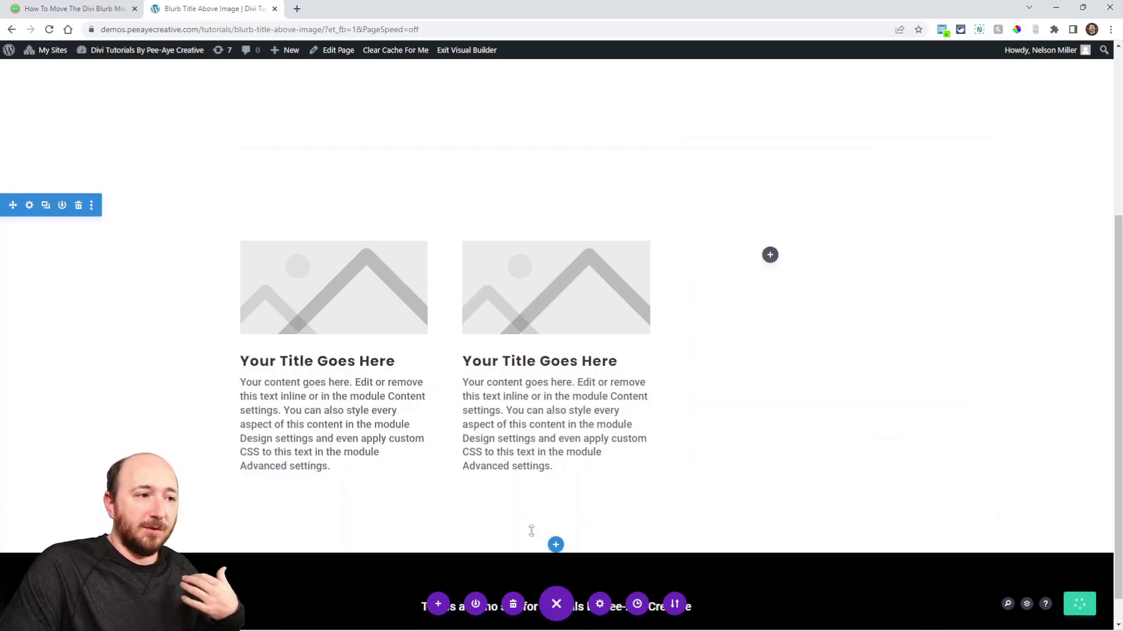
pyautogui.hotkey('ctrl', 's')
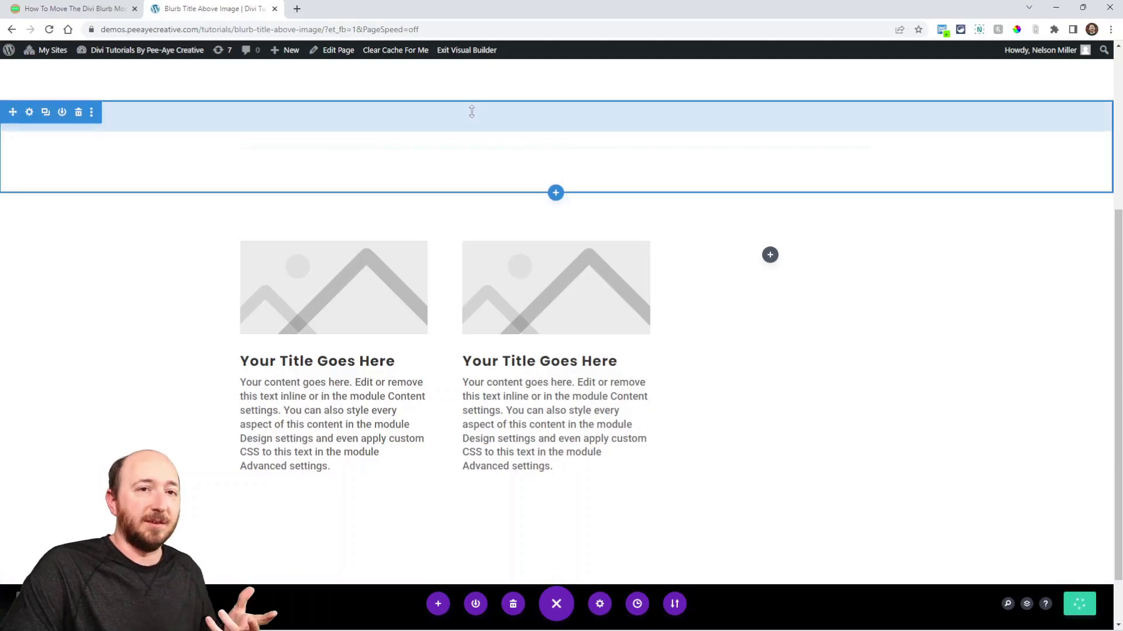
pyautogui.click(455, 55)
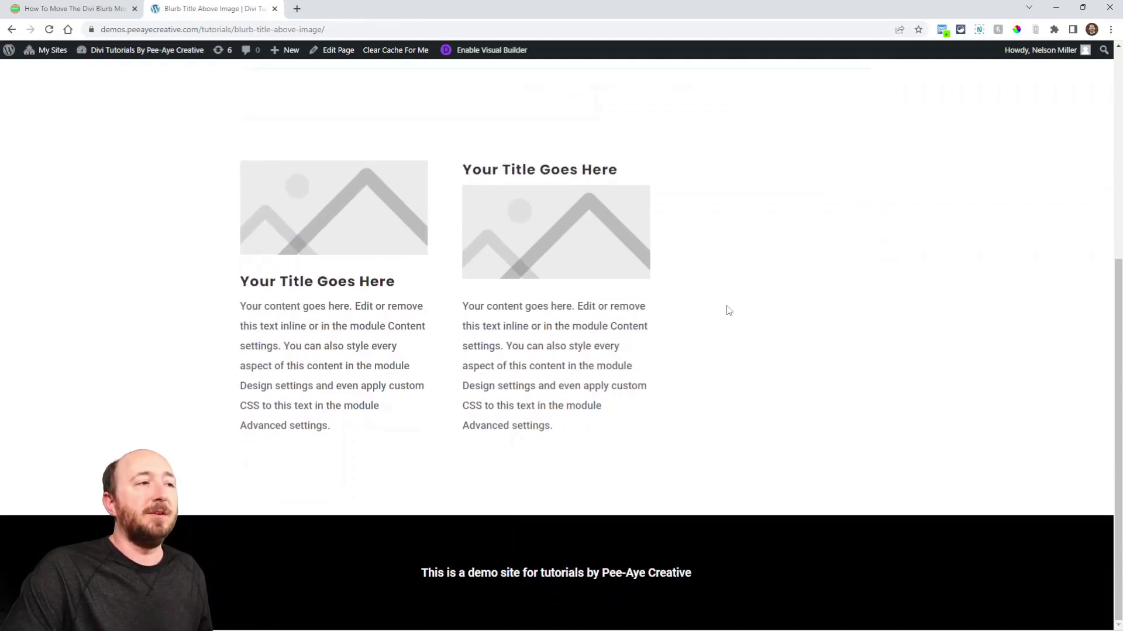